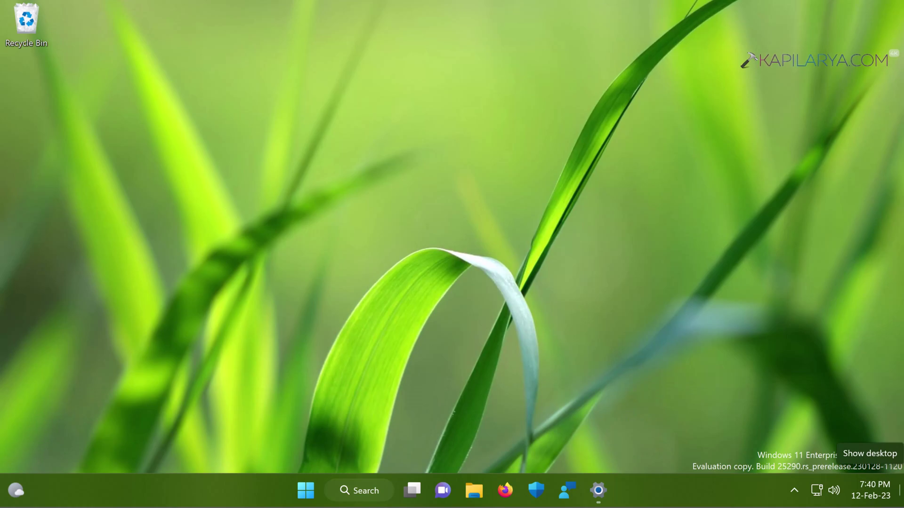
Clear the Settings window and Microsoft sign-in prompt away so only the desktop shows.
left_click(900, 492)
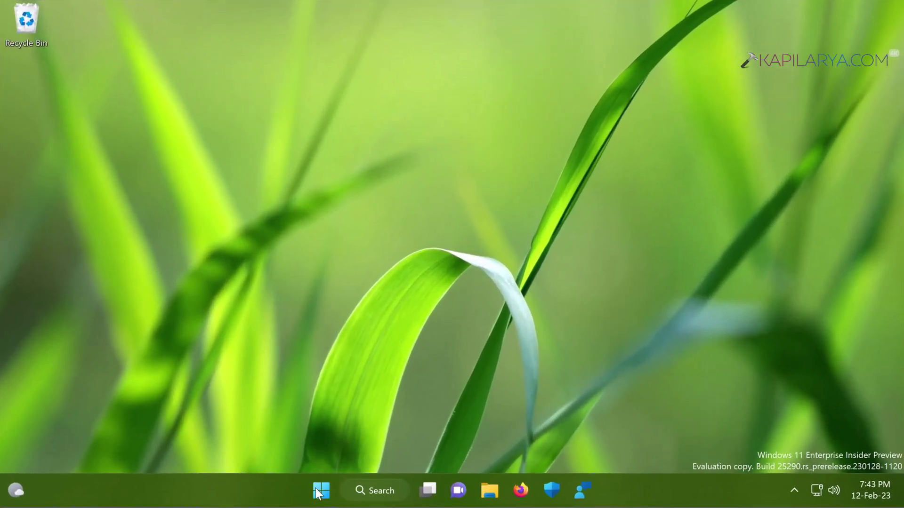
Open %localappdata% from the Run box and go into its Microsoft folder.
right_click(318, 493)
left_click(296, 403)
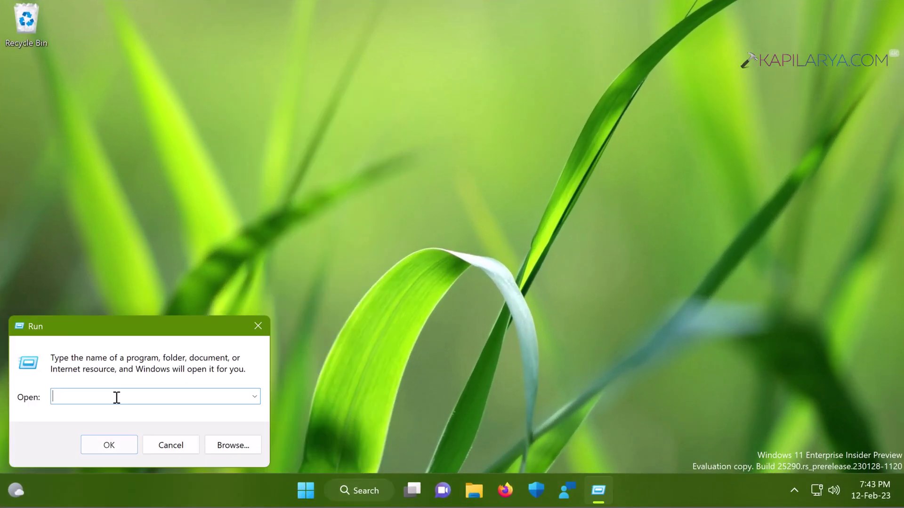
type("%localappdata")
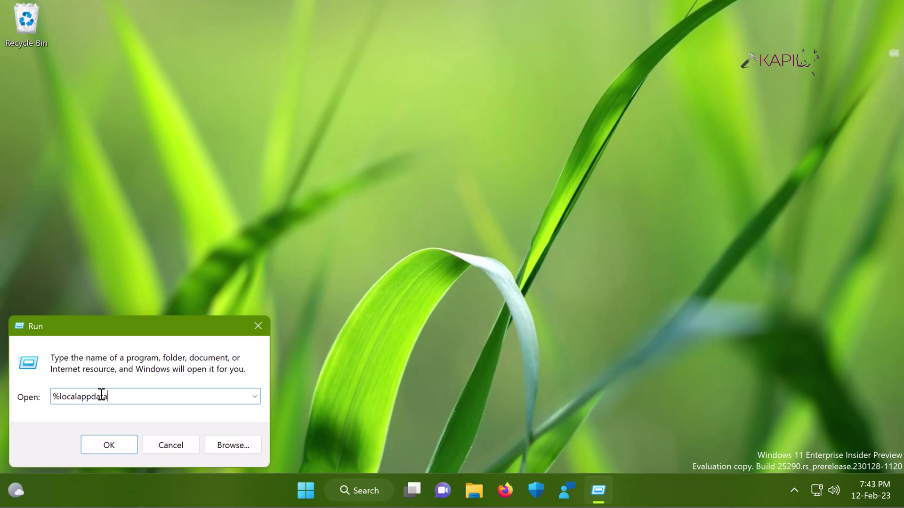
type("%")
key("Return")
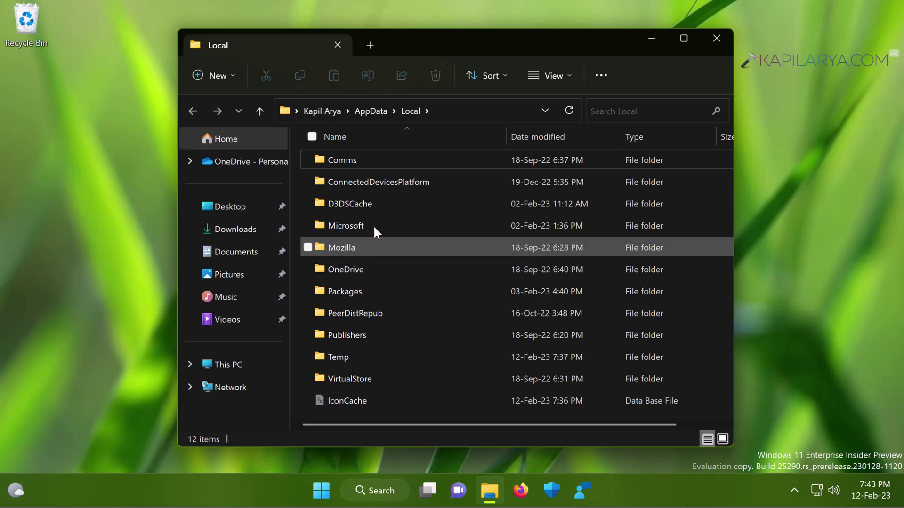
left_click(345, 225)
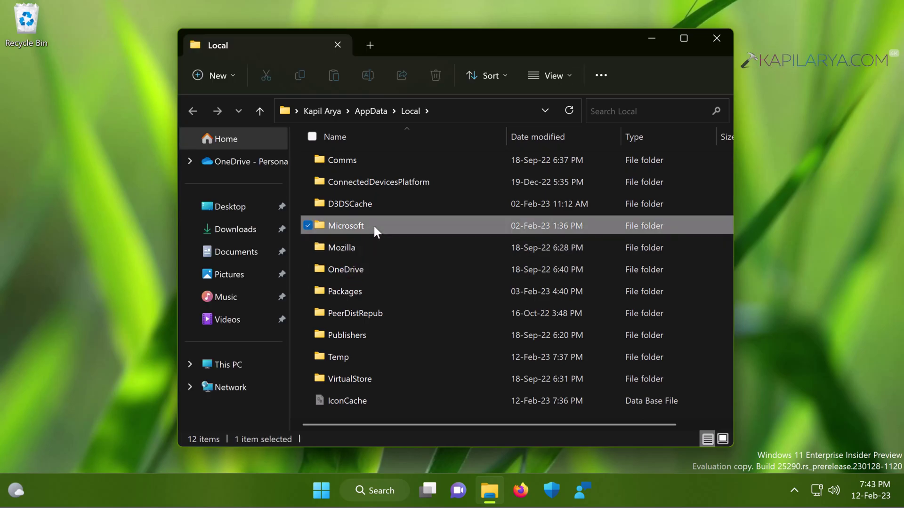
double_click(345, 225)
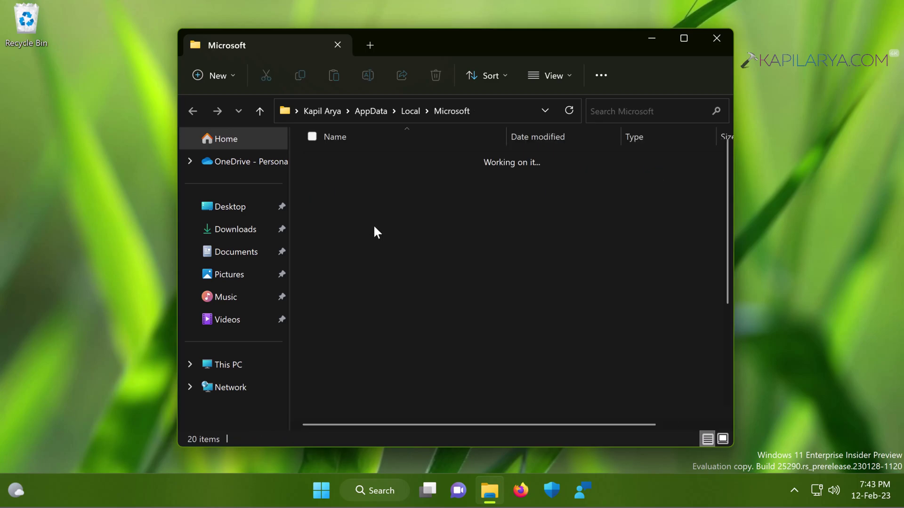
Rename the Credentials folder to Credentials.old.
left_click(372, 205)
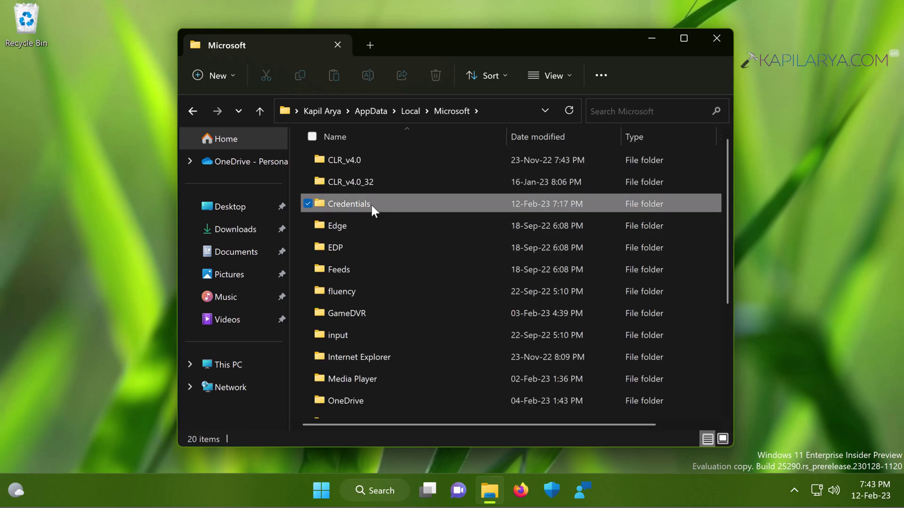
double_click(372, 205)
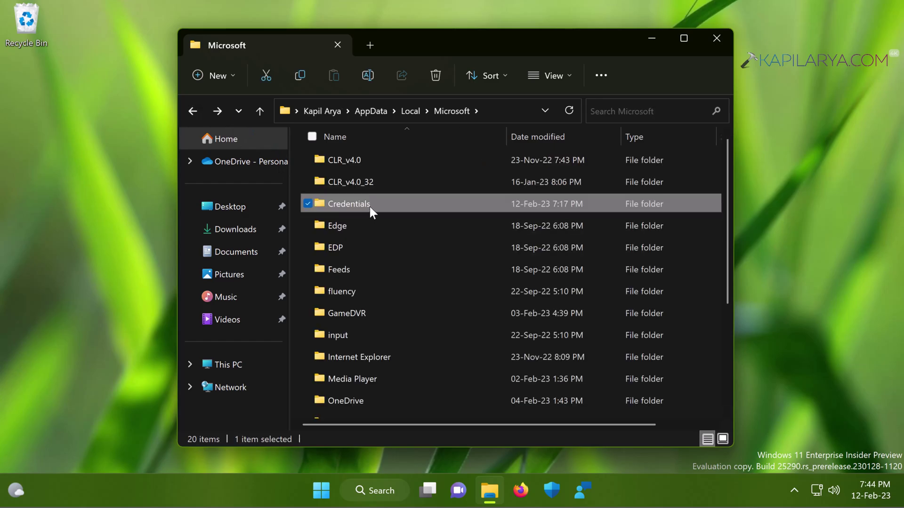
left_click(369, 204)
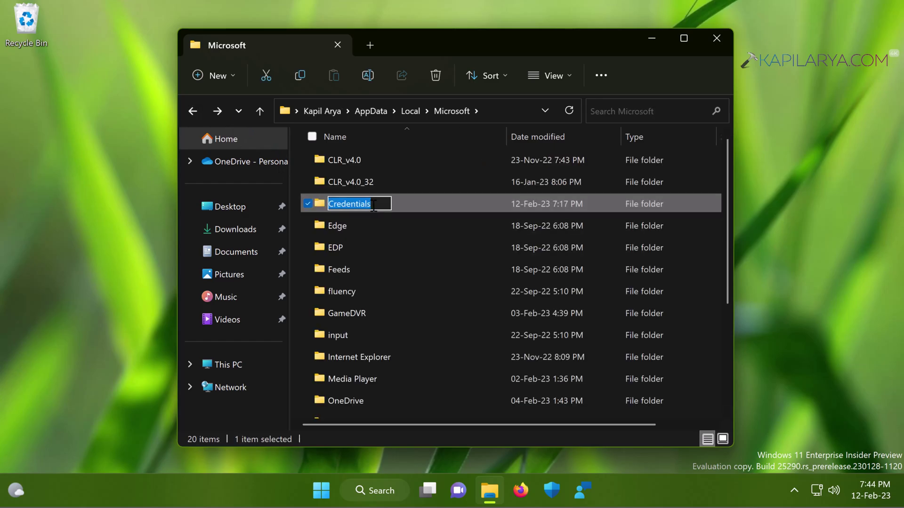
left_click(374, 205)
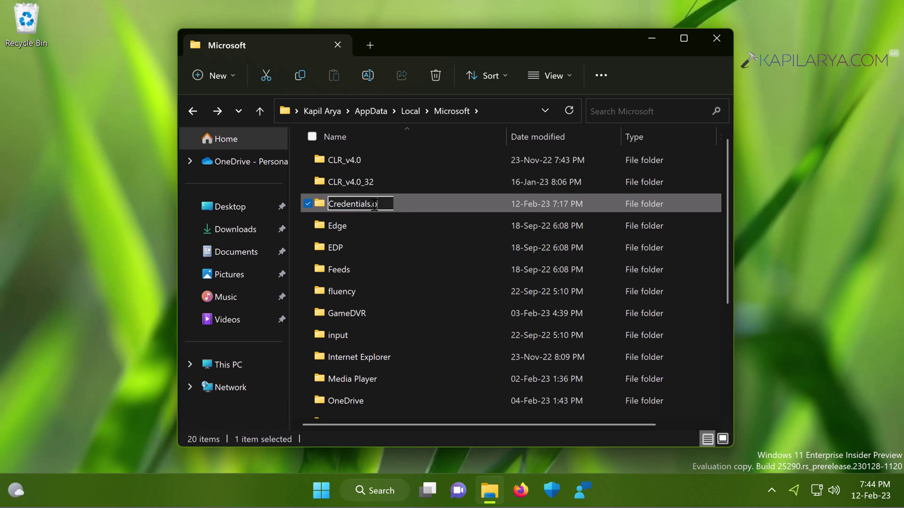
type(".old")
key("Return")
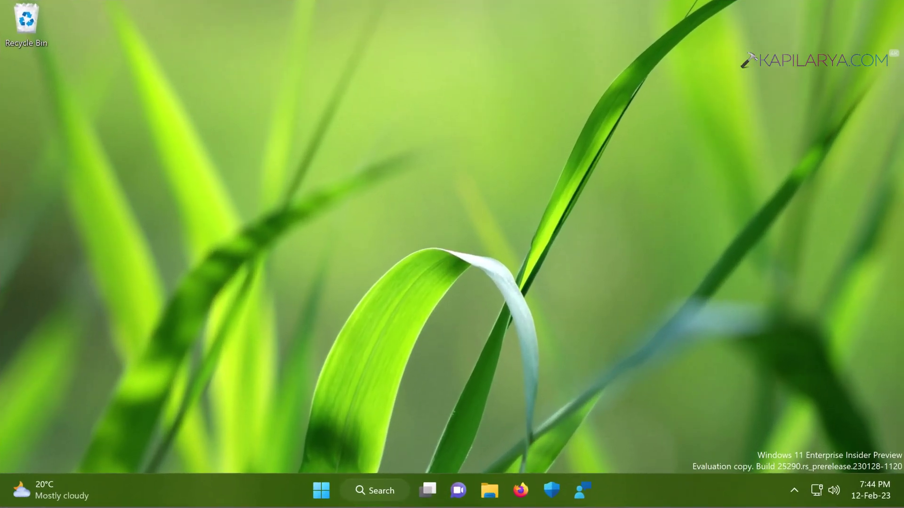
Launch regedit from the Run box and approve the admin prompt.
right_click(322, 489)
left_click(326, 404)
type("re")
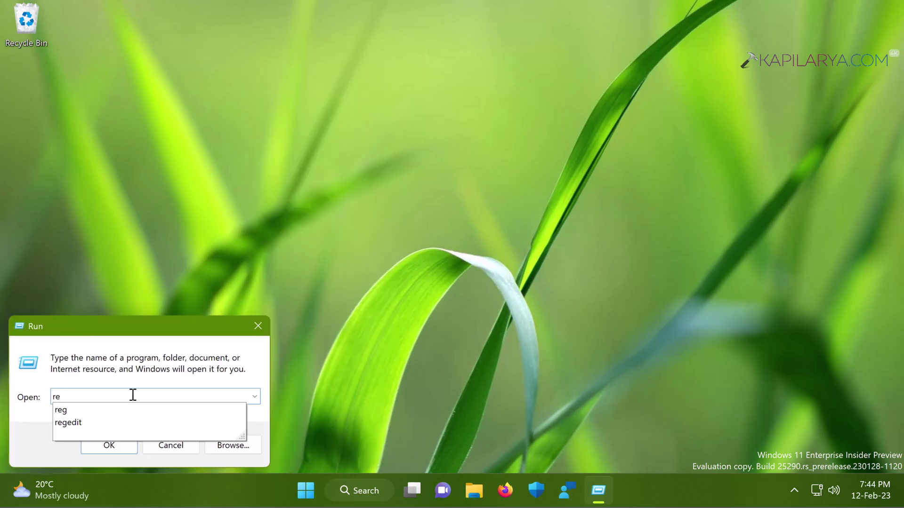
key("Down")
key("Down")
key("Return")
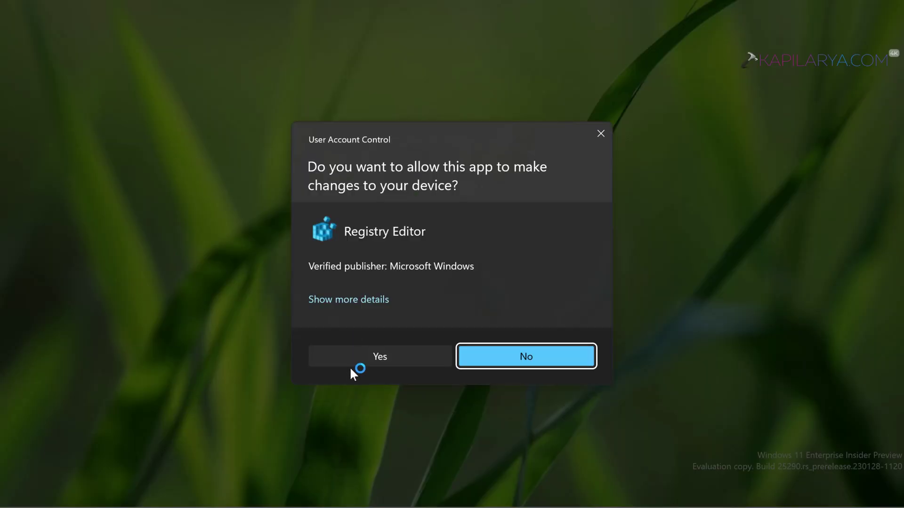
left_click(339, 357)
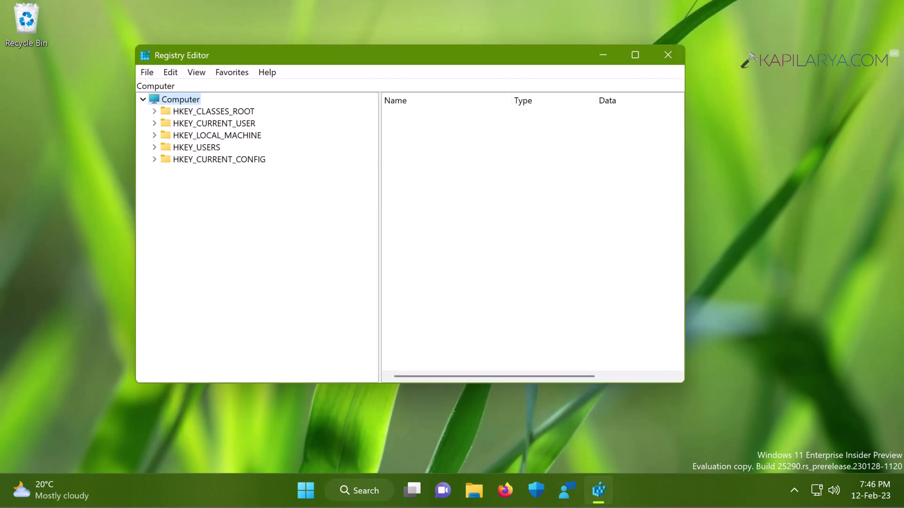
left_click_drag(228, 55, 210, 75)
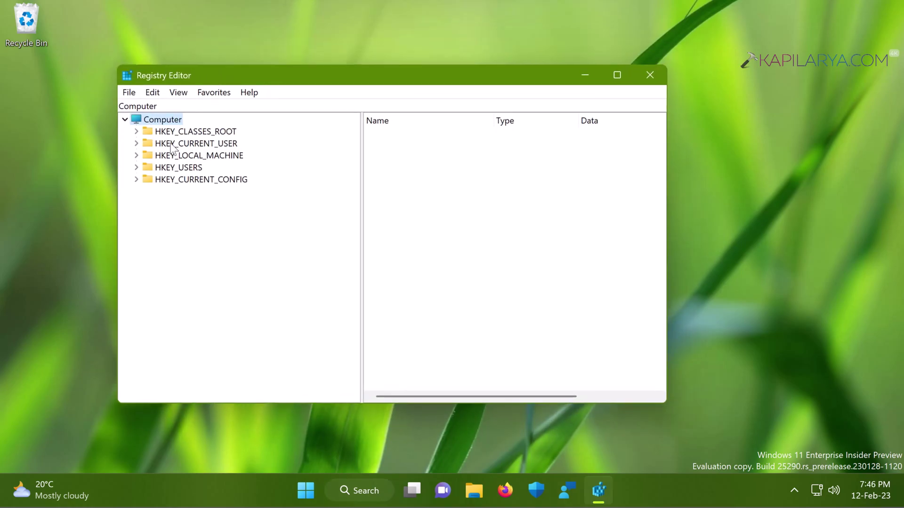
Navigate HKEY_USERS\.DEFAULT\Software\Microsoft\IdentityCRL\StoredIdentities and select the stored account key.
left_click(137, 168)
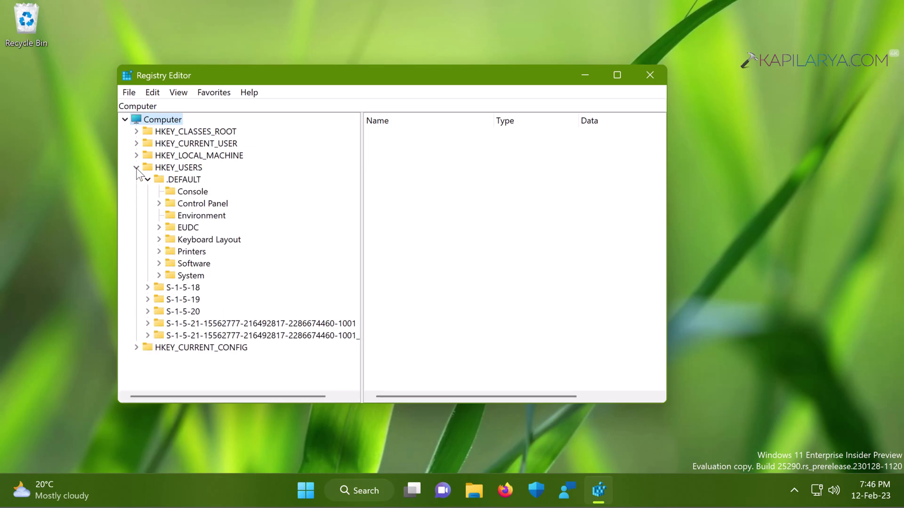
left_click(160, 179)
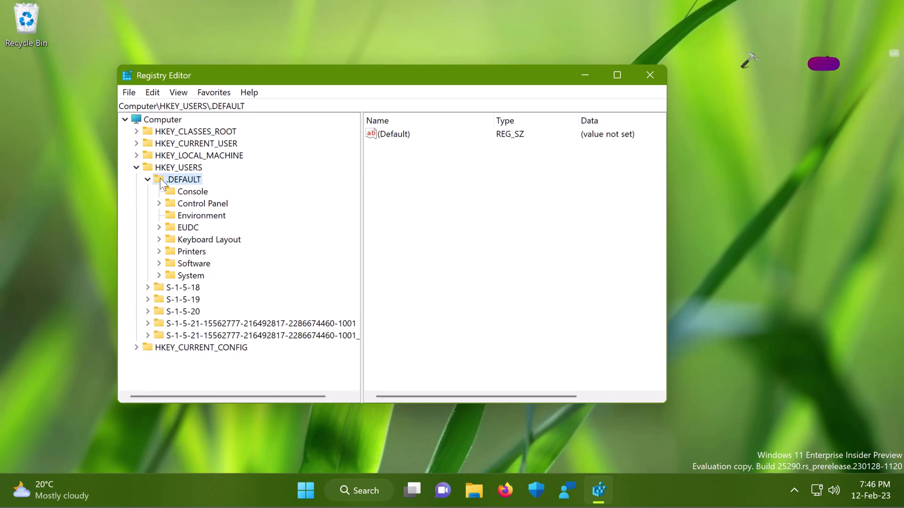
left_click(159, 264)
left_click(170, 300)
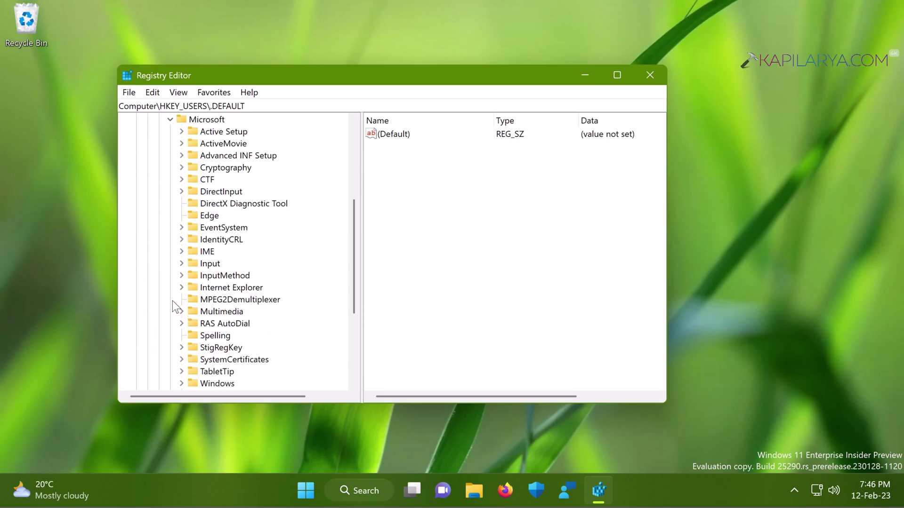
double_click(202, 241)
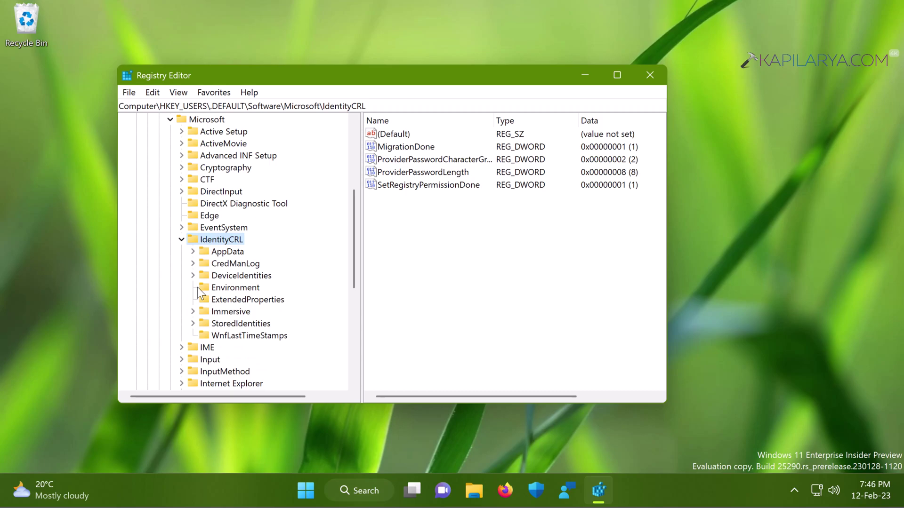
left_click(203, 322)
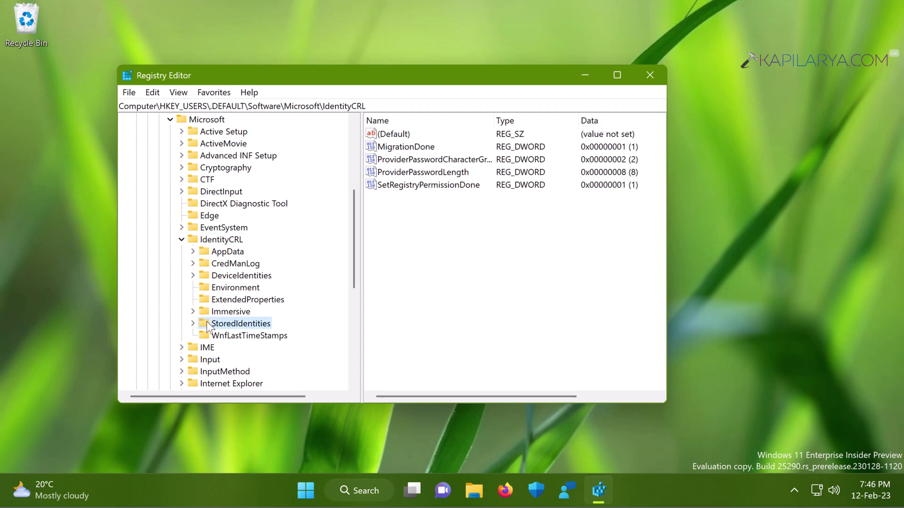
left_click(193, 324)
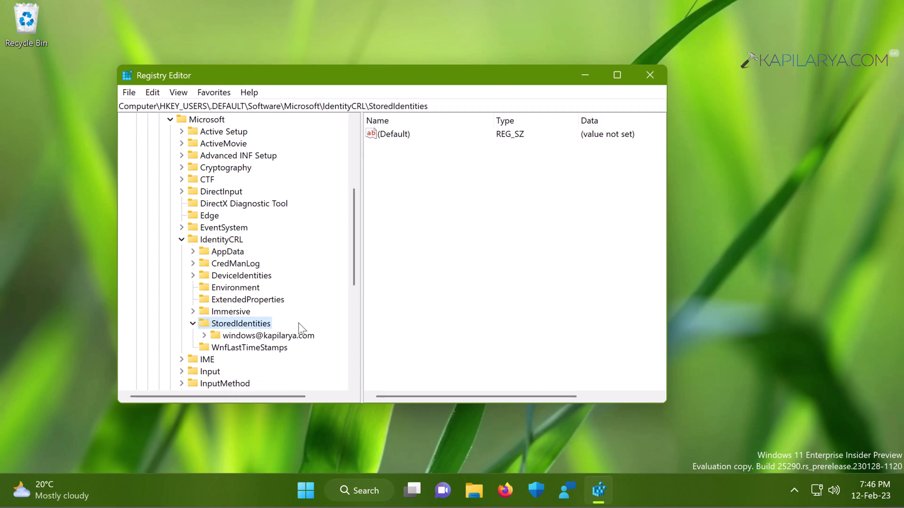
left_click(290, 338)
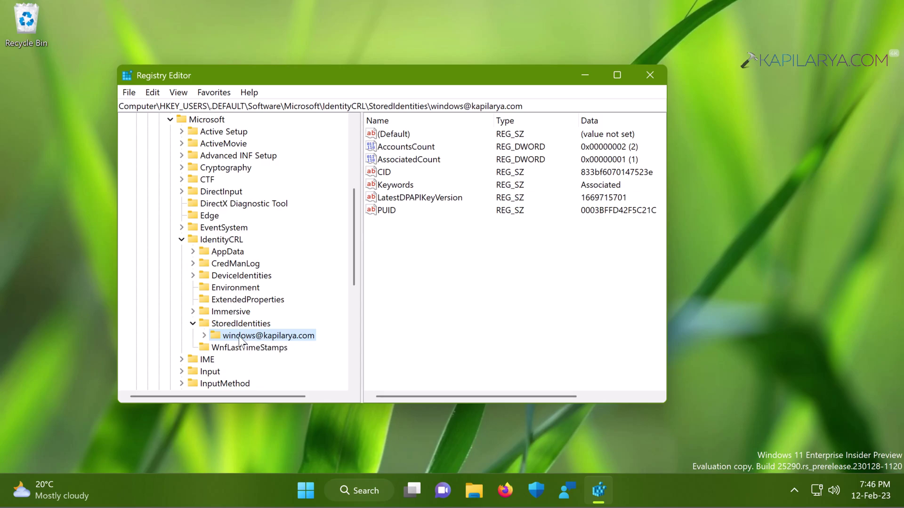
Export the identity key to a .reg file named after the account's e-mail, then delete it.
right_click(309, 342)
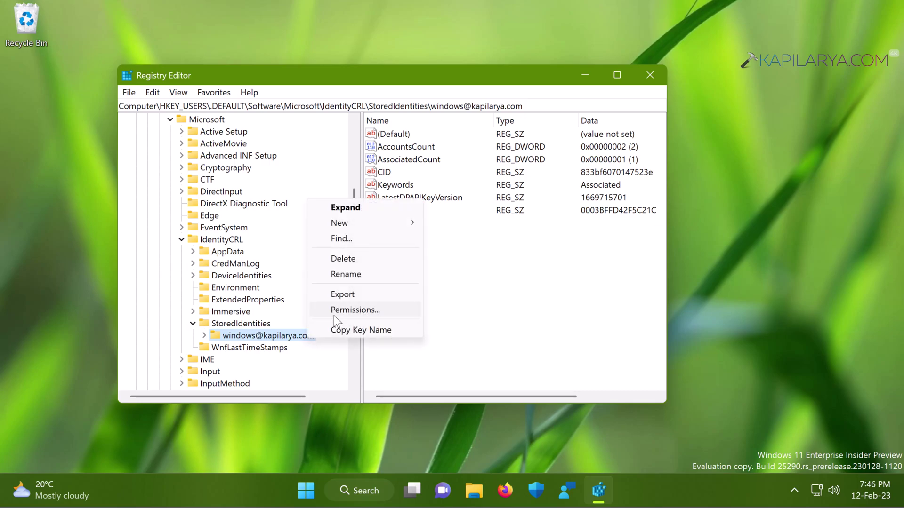
left_click(344, 296)
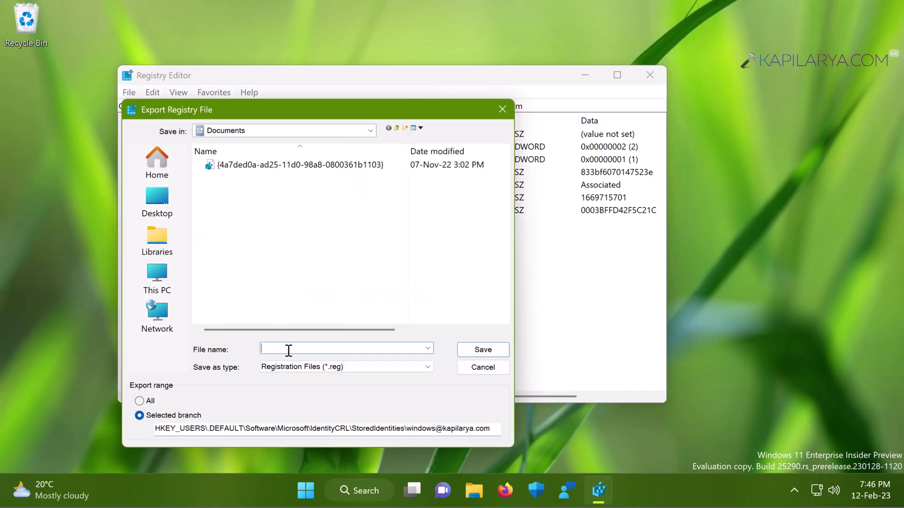
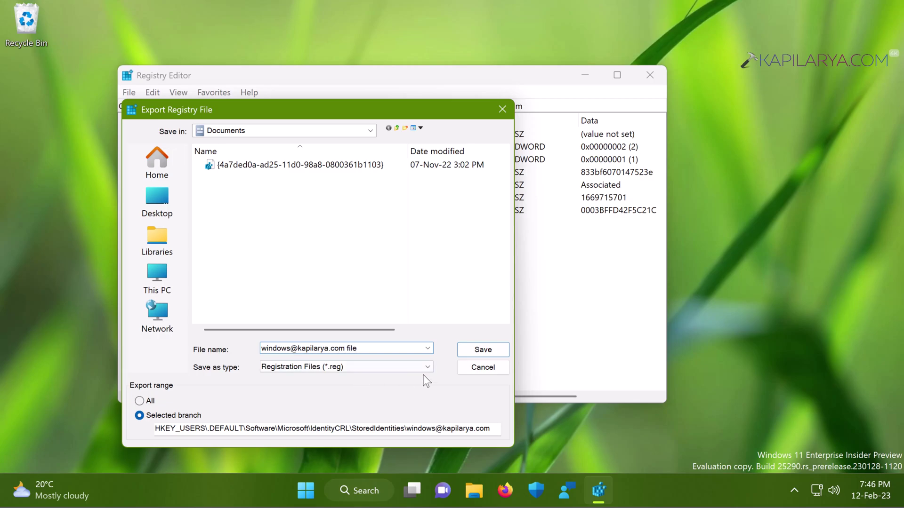
left_click(471, 352)
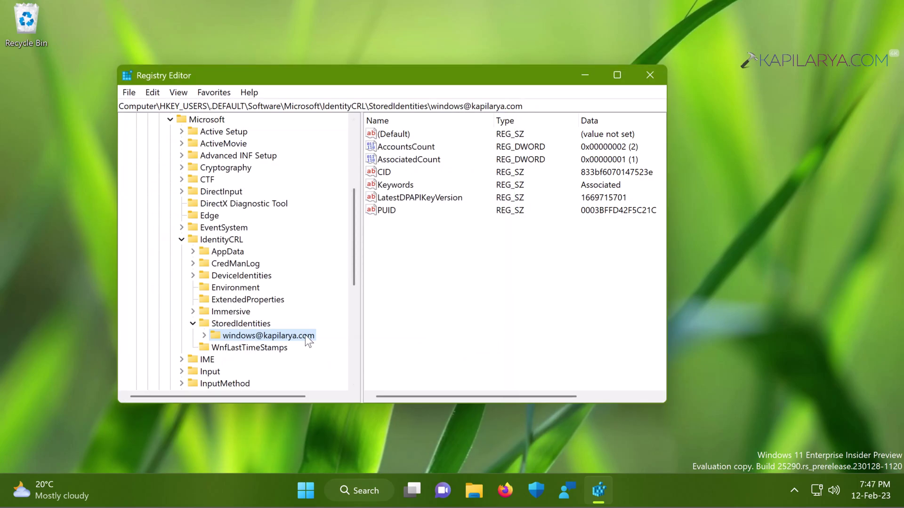
right_click(308, 336)
left_click(346, 261)
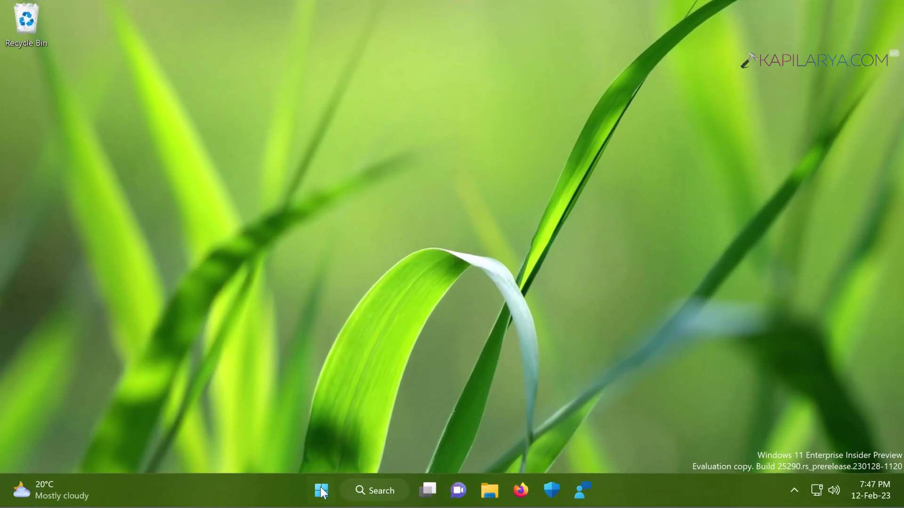
Launch secpol.msc and select Accounts: Block Microsoft accounts under Local Policies > Security Options.
right_click(322, 490)
left_click(309, 400)
type("sec")
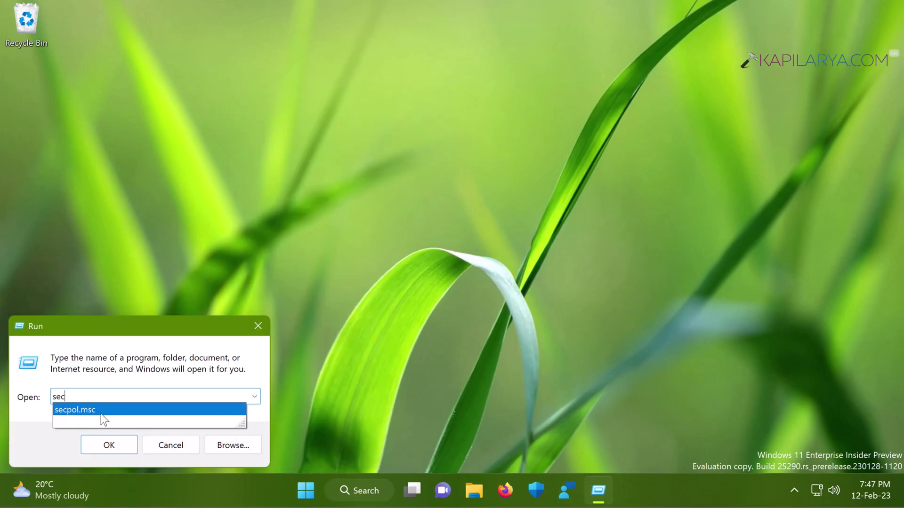
left_click(101, 414)
left_click(101, 442)
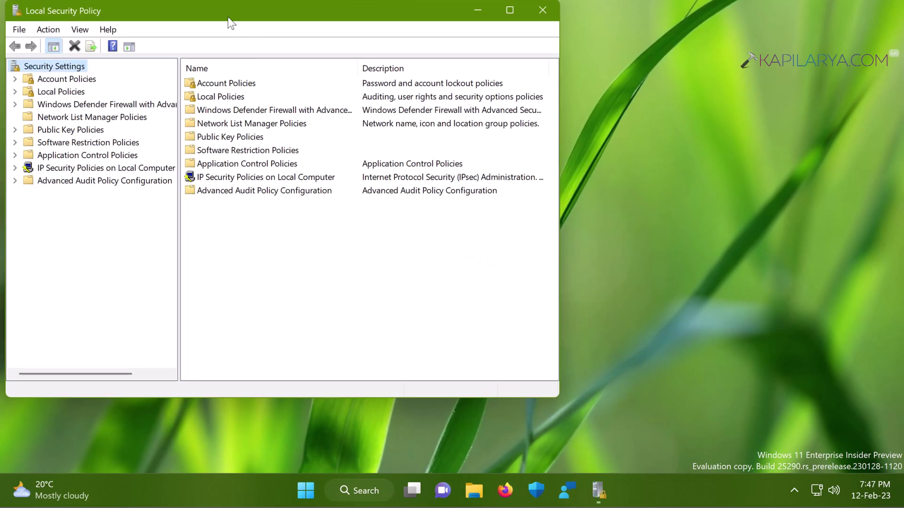
left_click_drag(228, 18, 358, 54)
left_click(145, 124)
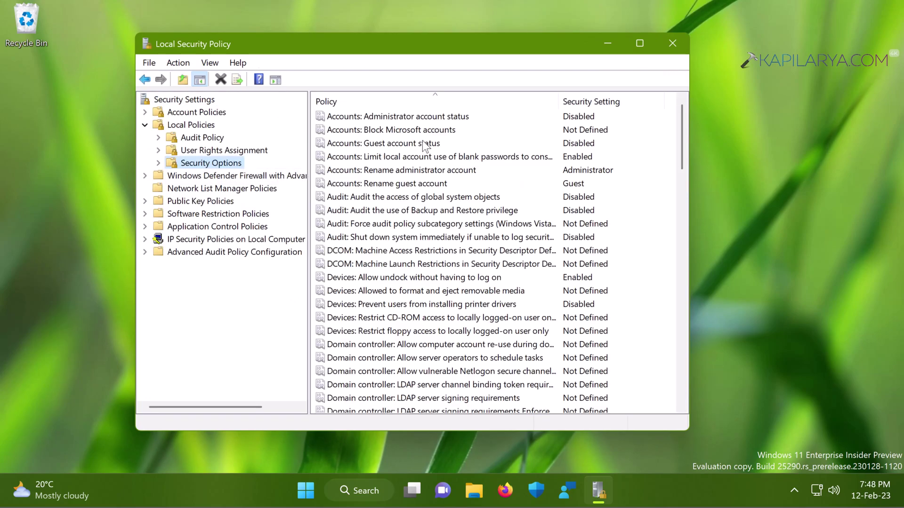
left_click(394, 132)
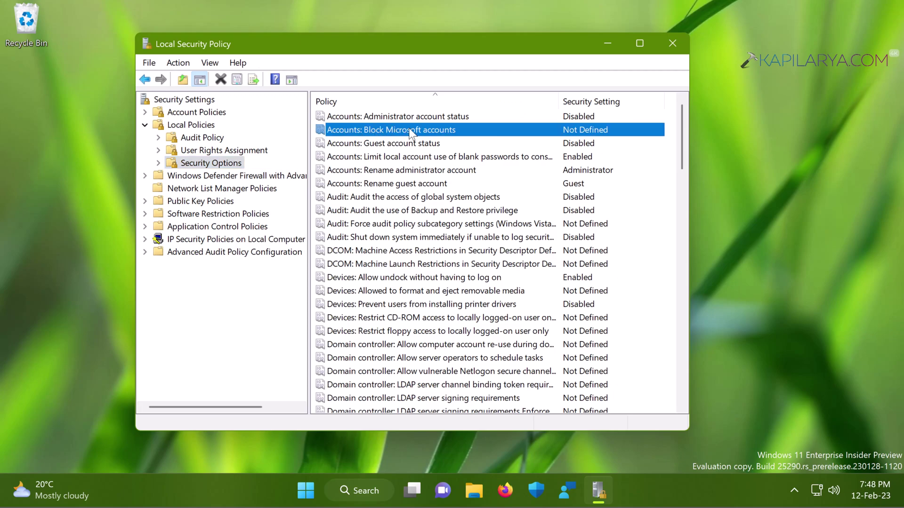
Set Accounts: Block Microsoft accounts to 'This policy is disabled' and read its Explain tab.
double_click(430, 133)
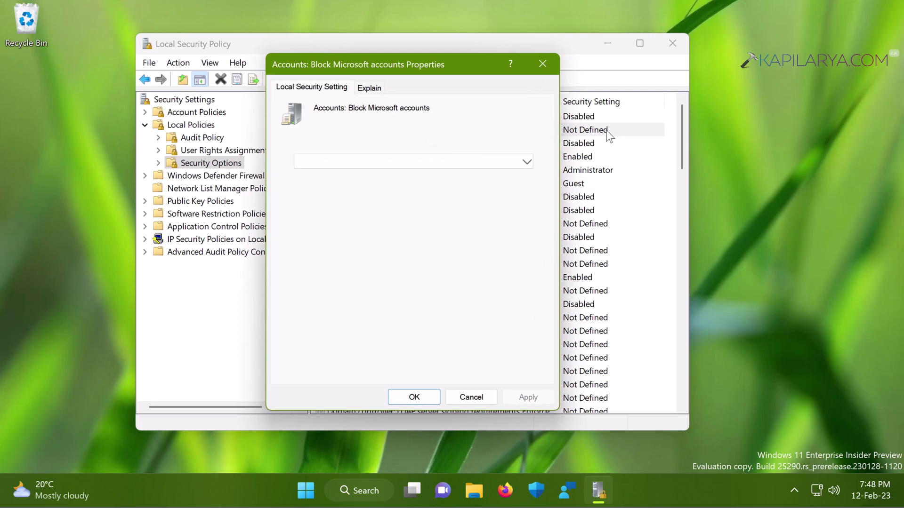
left_click(524, 161)
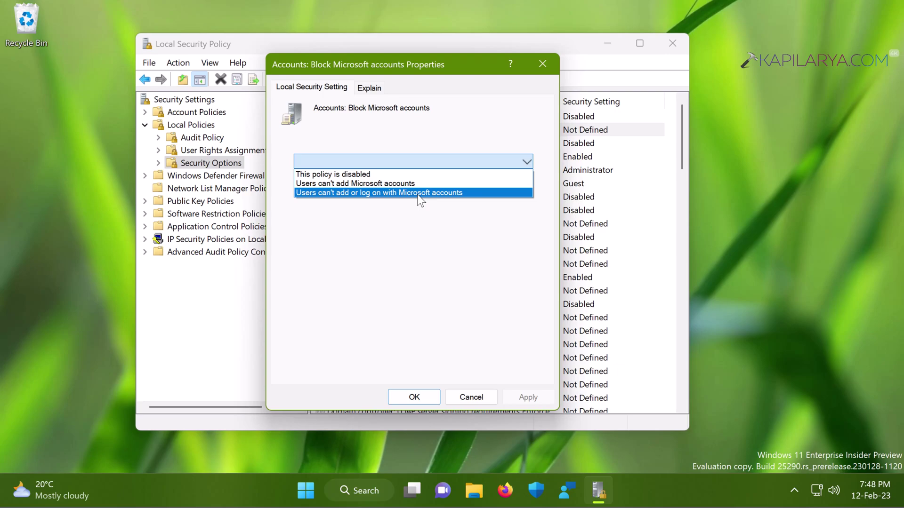
left_click(364, 174)
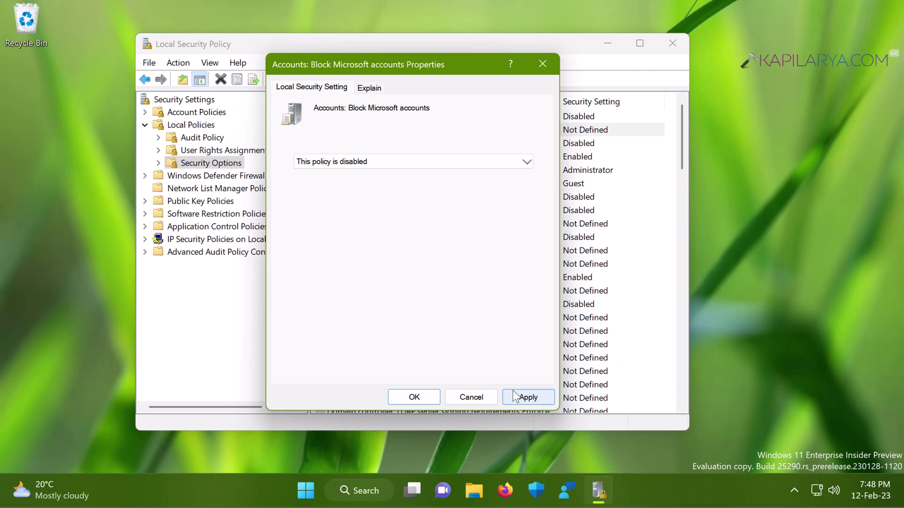
left_click(370, 88)
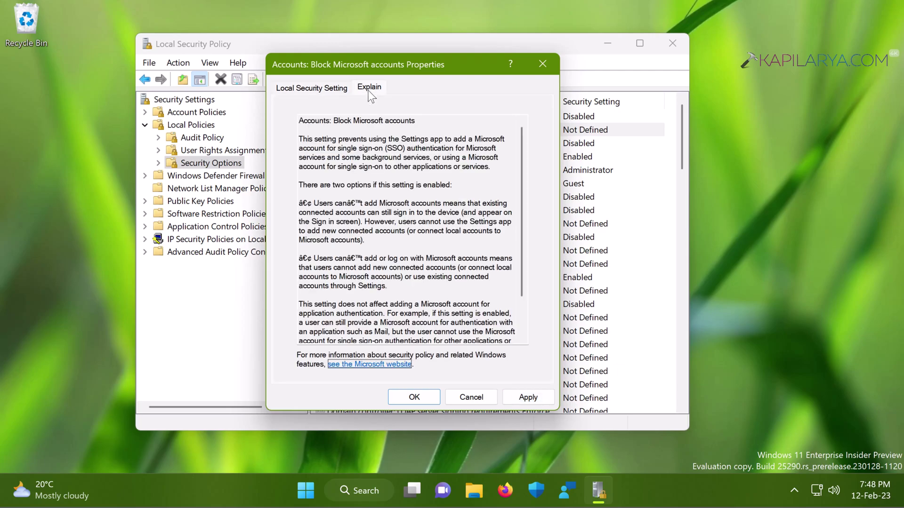
scroll(373, 237, "down", 3)
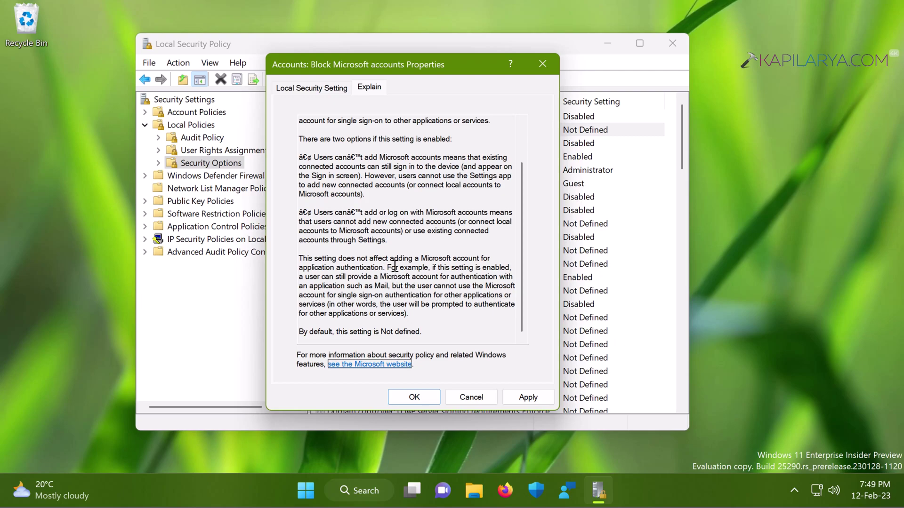
left_click(292, 89)
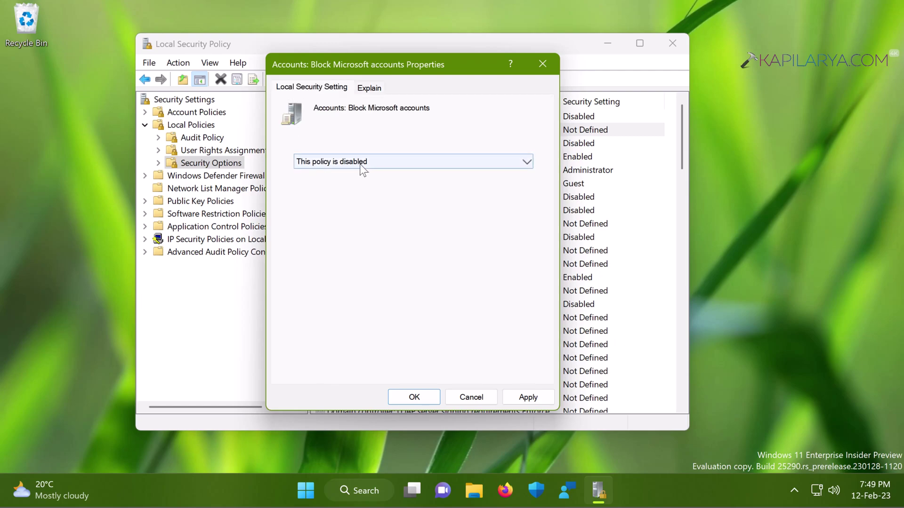
left_click(382, 159)
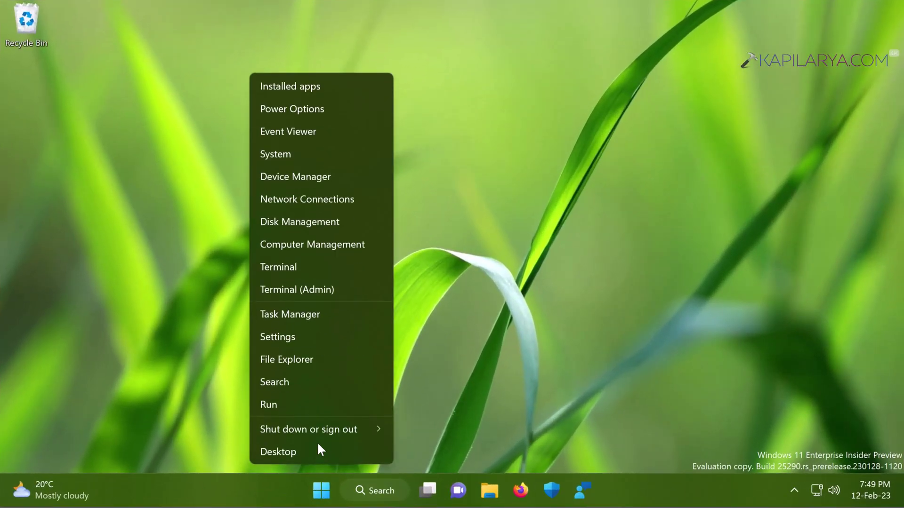
Launch regedit with admin approval and paste the HKLM\...\Policies\System path into the address bar.
left_click(315, 408)
type("regedit")
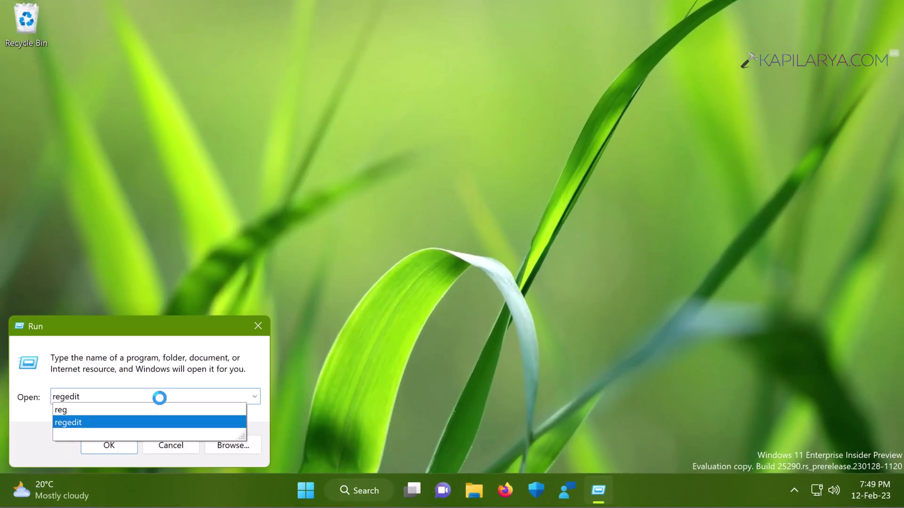
key("Return")
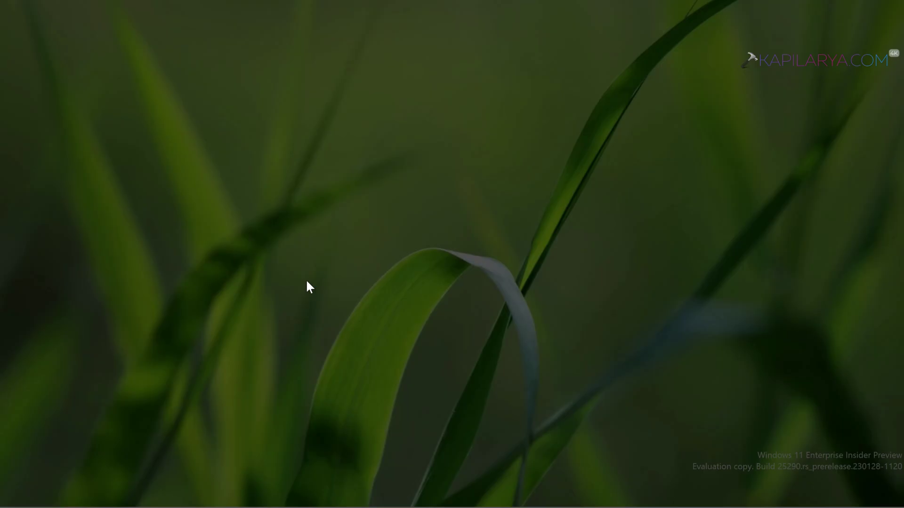
left_click(356, 363)
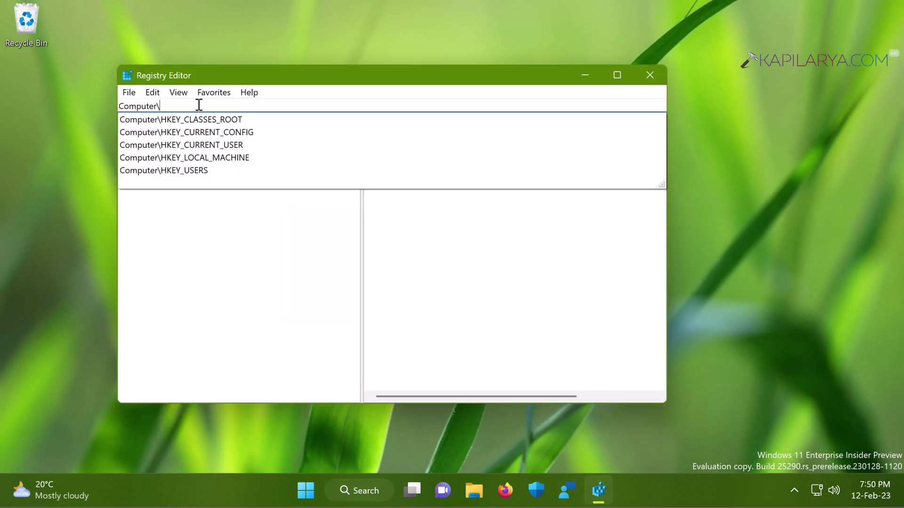
left_click(61, 1)
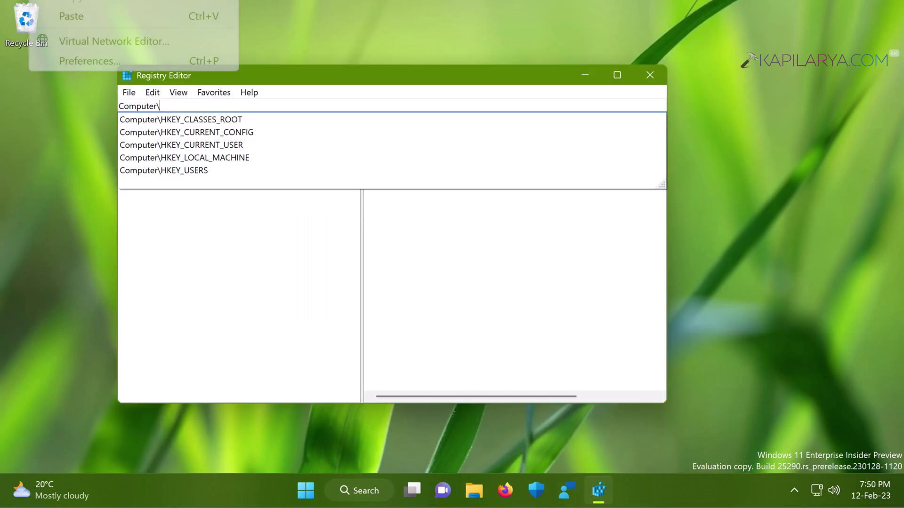
left_click(68, 17)
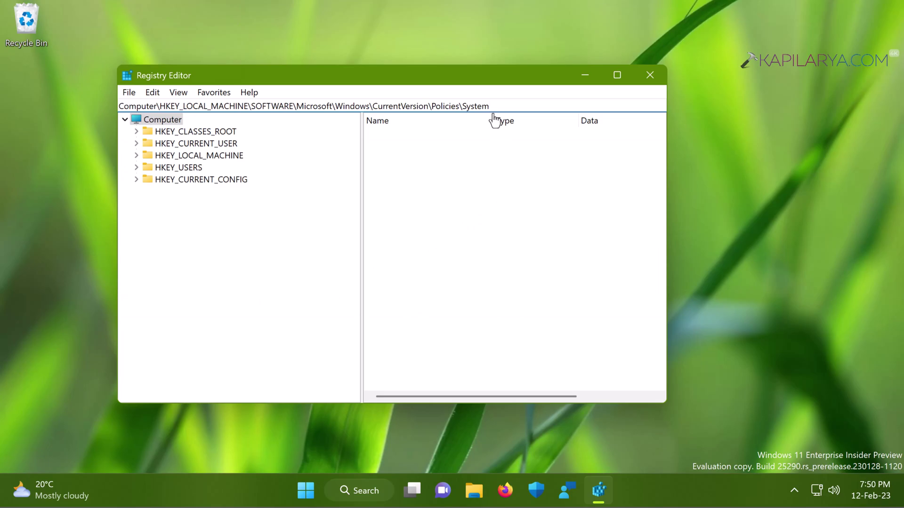
Jump to Policies\System and confirm EnableLUA's value data is 1, cancelling without changes.
key("Return")
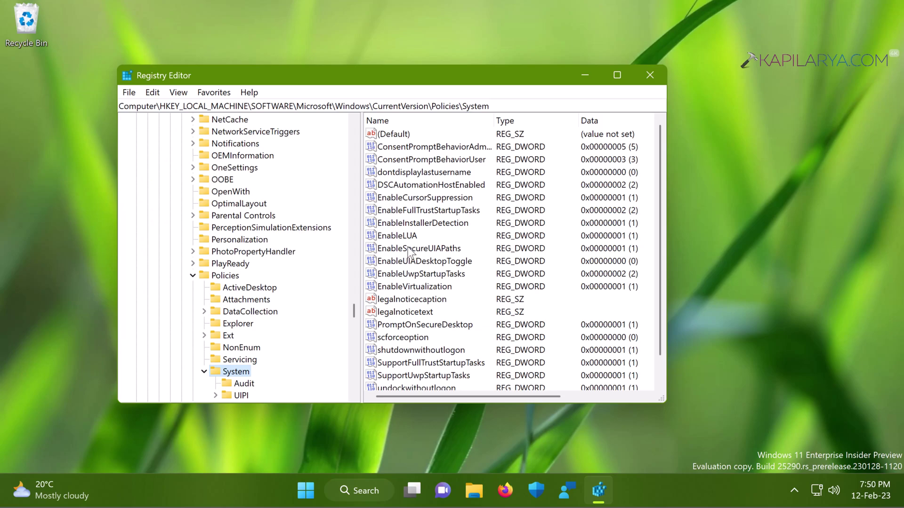
left_click(396, 236)
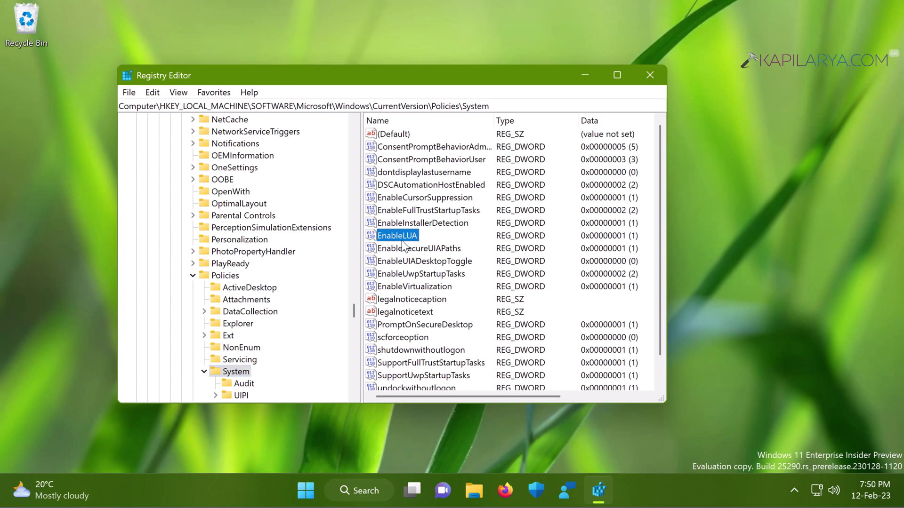
double_click(402, 240)
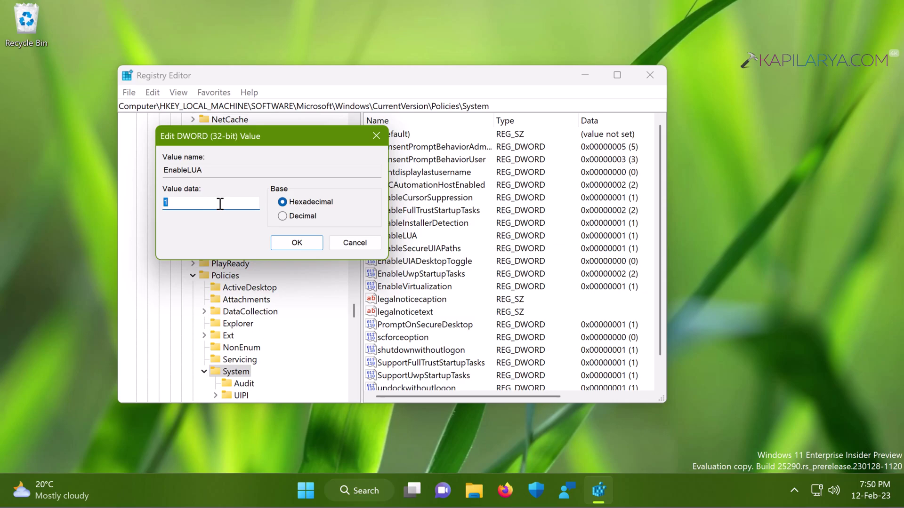
left_click(355, 244)
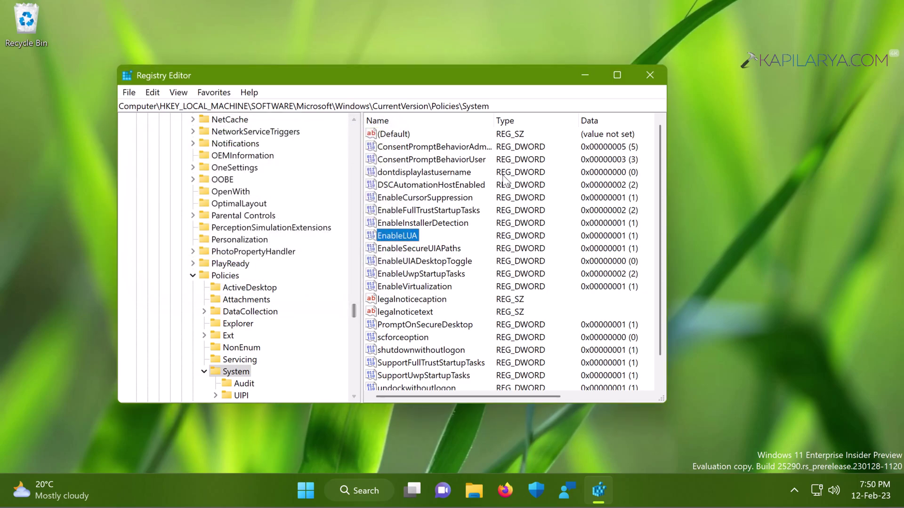
Close the Registry Editor window.
left_click(649, 76)
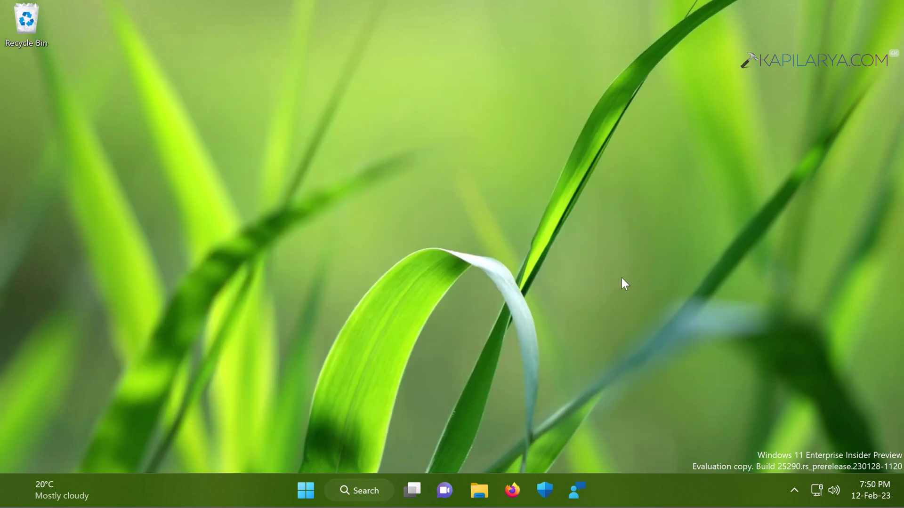